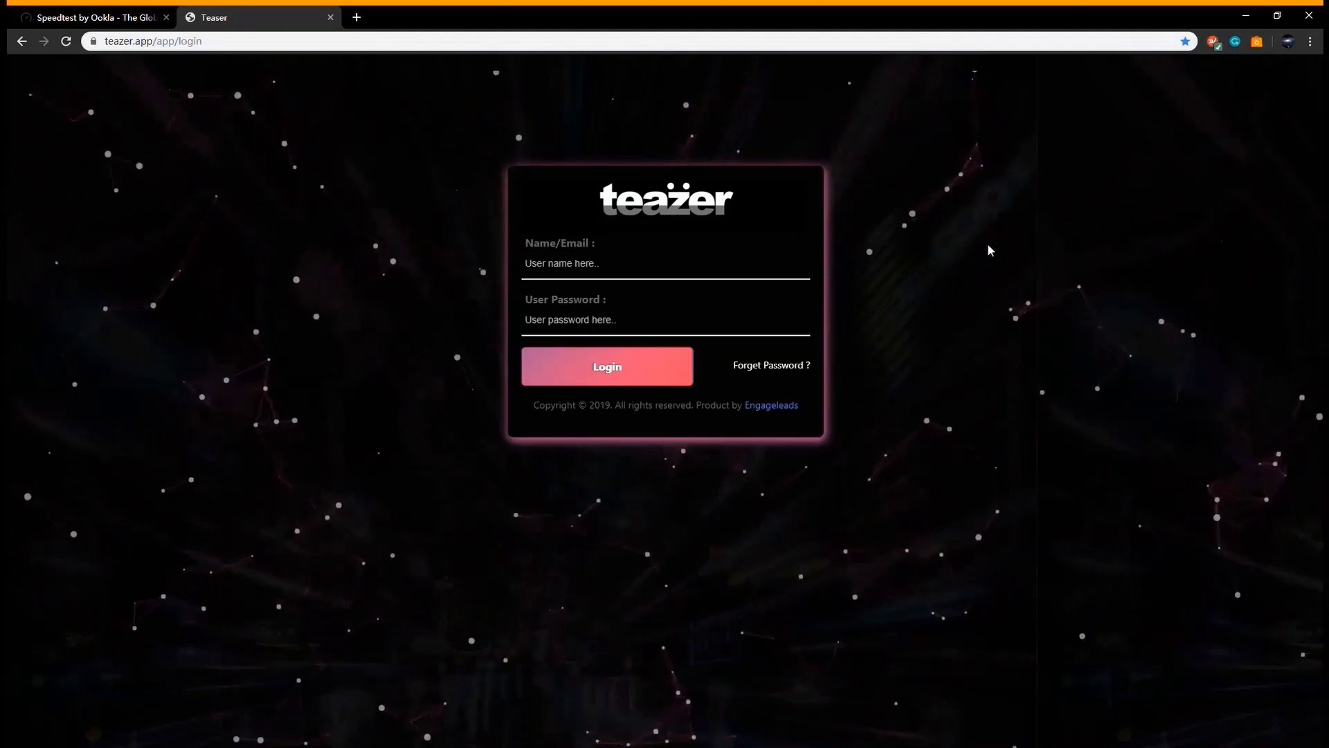
Log into Teazer with the browser's saved credentials to reach the campaigns dashboard.
{"action": "left_click", "coordinate": [633, 268]}
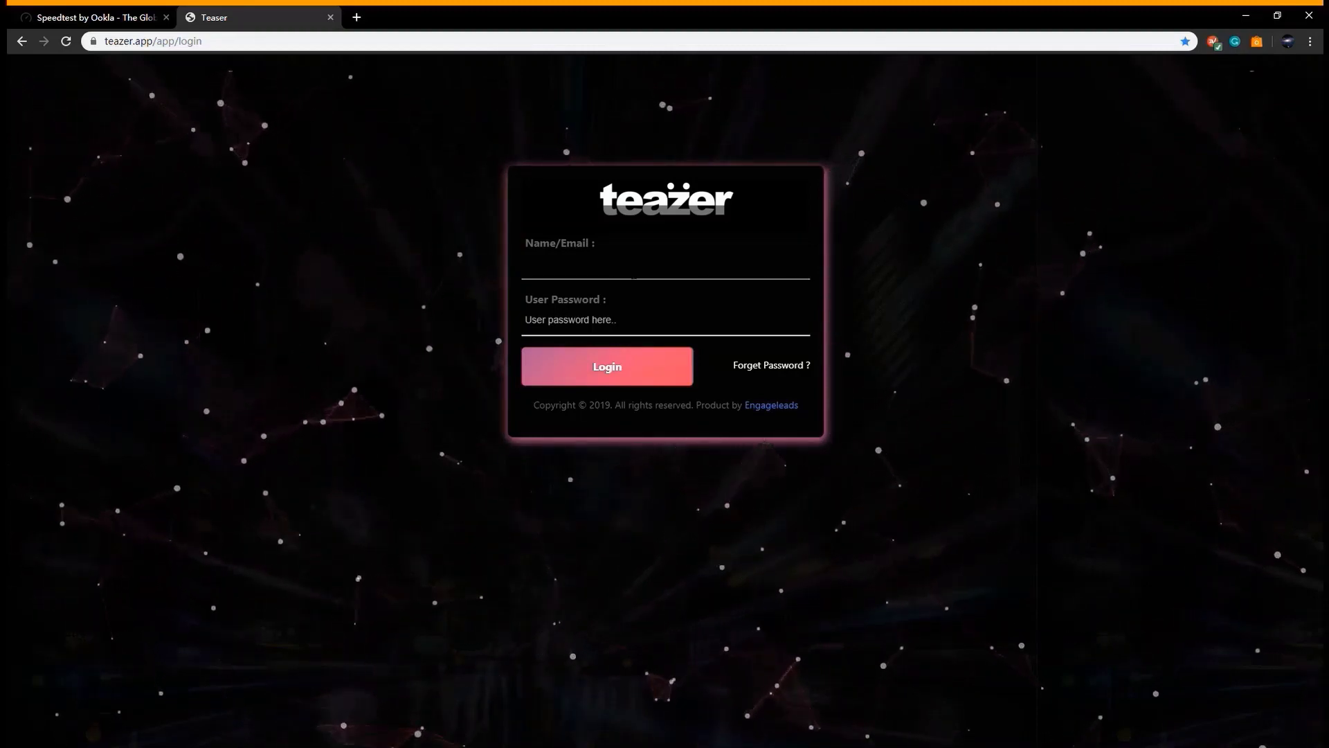
{"action": "left_click", "coordinate": [623, 296]}
{"action": "left_click", "coordinate": [633, 382]}
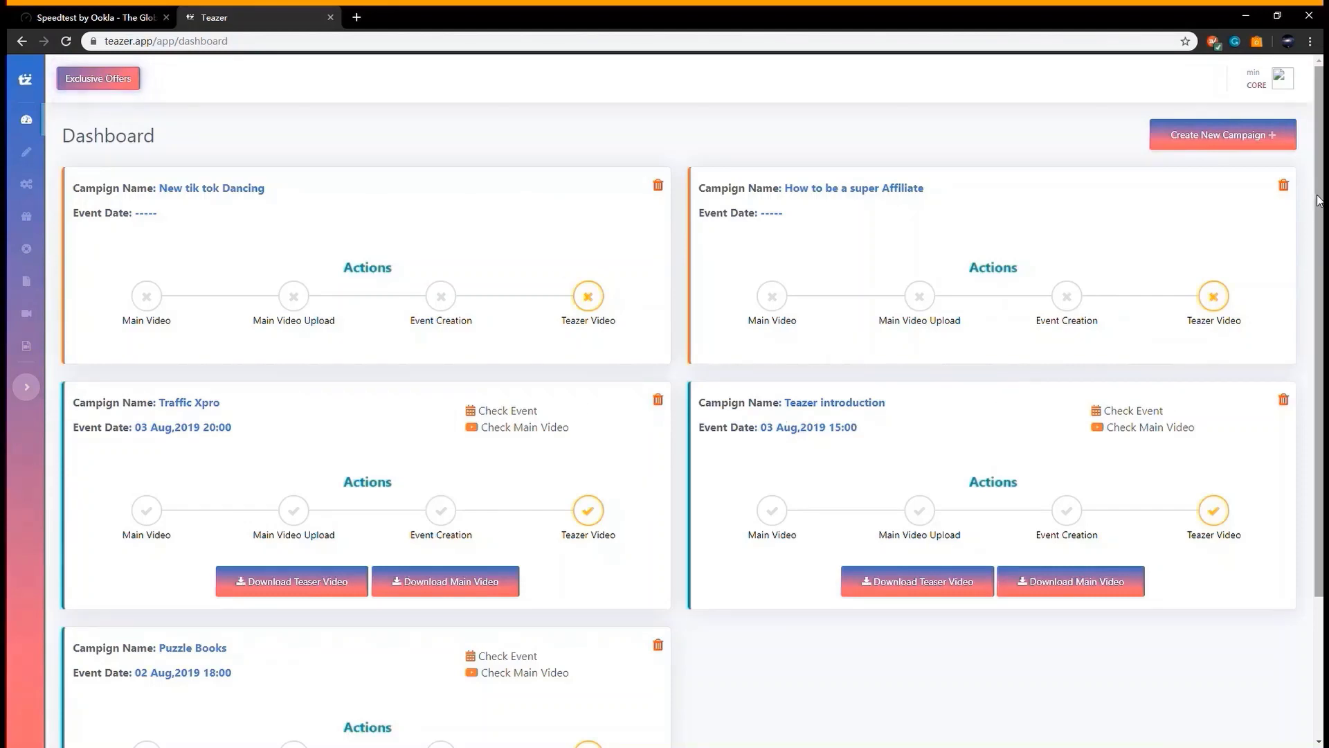
{"action": "left_click_drag", "start_coordinate": [1315, 207], "coordinate": [1319, 339]}
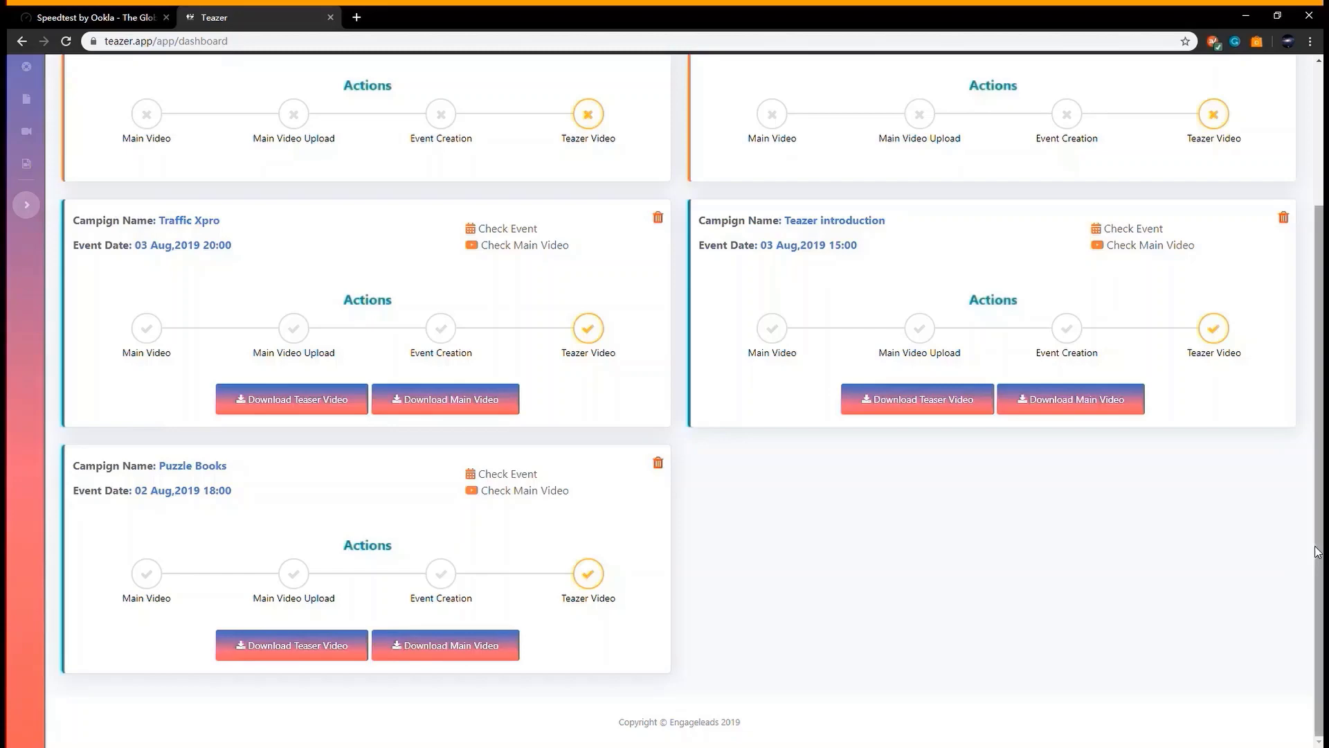
{"action": "mouse_move", "coordinate": [1321, 549]}
{"action": "left_mouse_down"}
{"action": "mouse_move", "coordinate": [1321, 395]}
{"action": "mouse_move", "coordinate": [1299, 561]}
{"action": "left_mouse_up"}
{"action": "left_click_drag", "start_coordinate": [1320, 558], "coordinate": [1322, 386]}
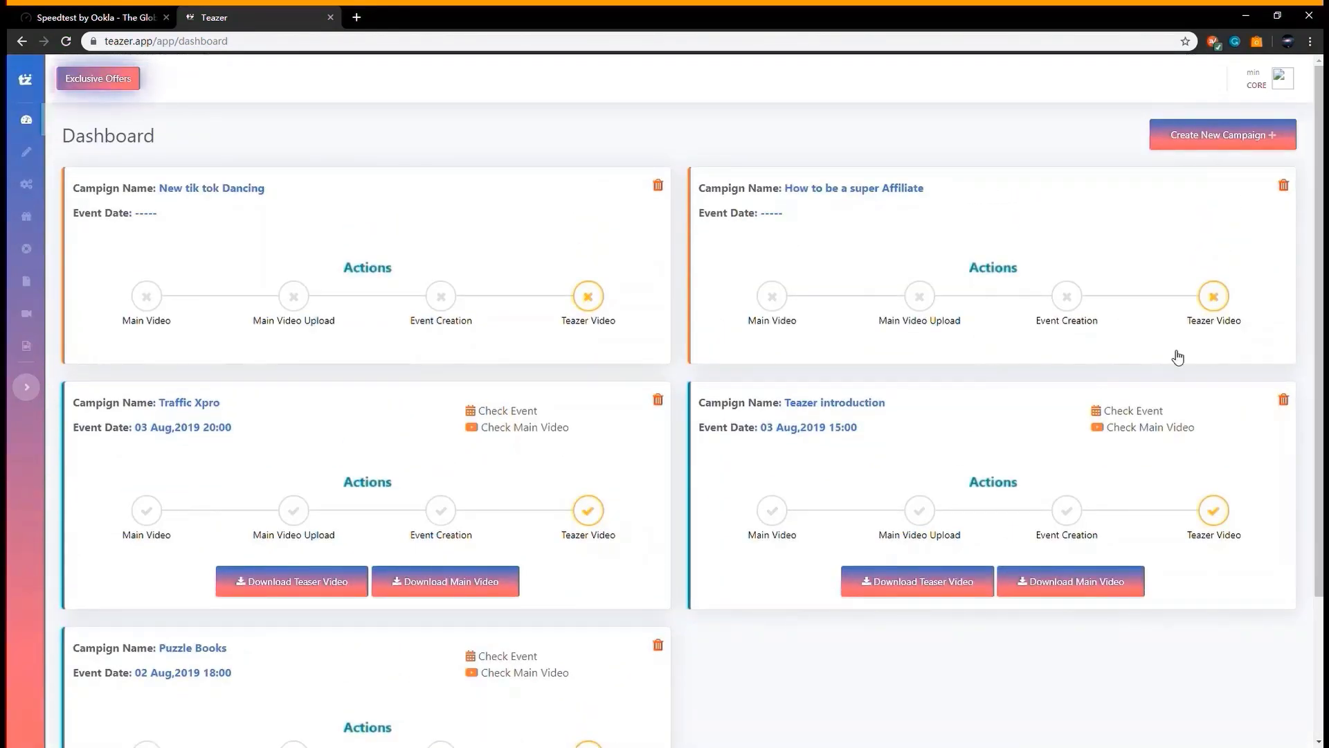
{"action": "left_click_drag", "start_coordinate": [1319, 283], "coordinate": [1315, 389]}
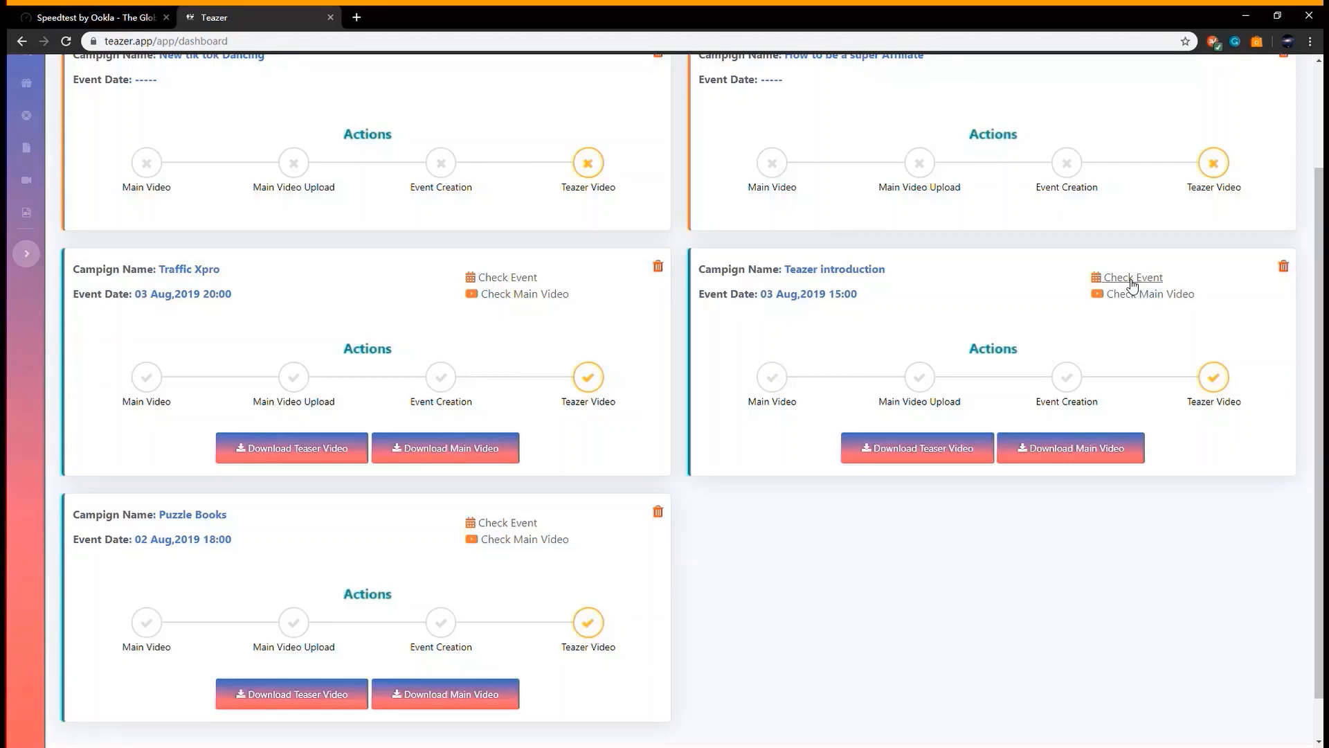
{"action": "scroll", "coordinate": [1127, 291], "scroll_direction": "up", "scroll_amount": 2}
{"action": "scroll", "coordinate": [1111, 301], "scroll_direction": "down", "scroll_amount": 2}
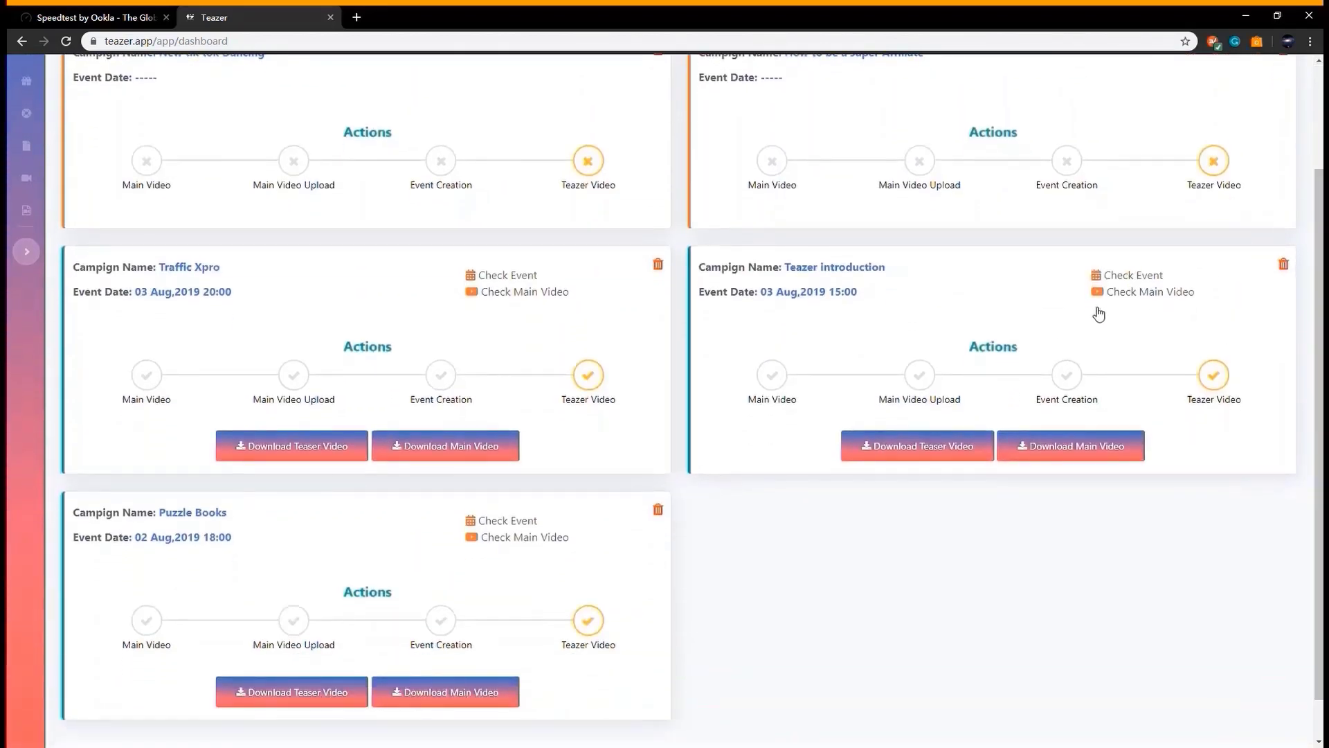
Open the introduction campaign's main video and select the 'Ranking your video to TOP 10' title phrase.
{"action": "left_click", "coordinate": [1129, 295]}
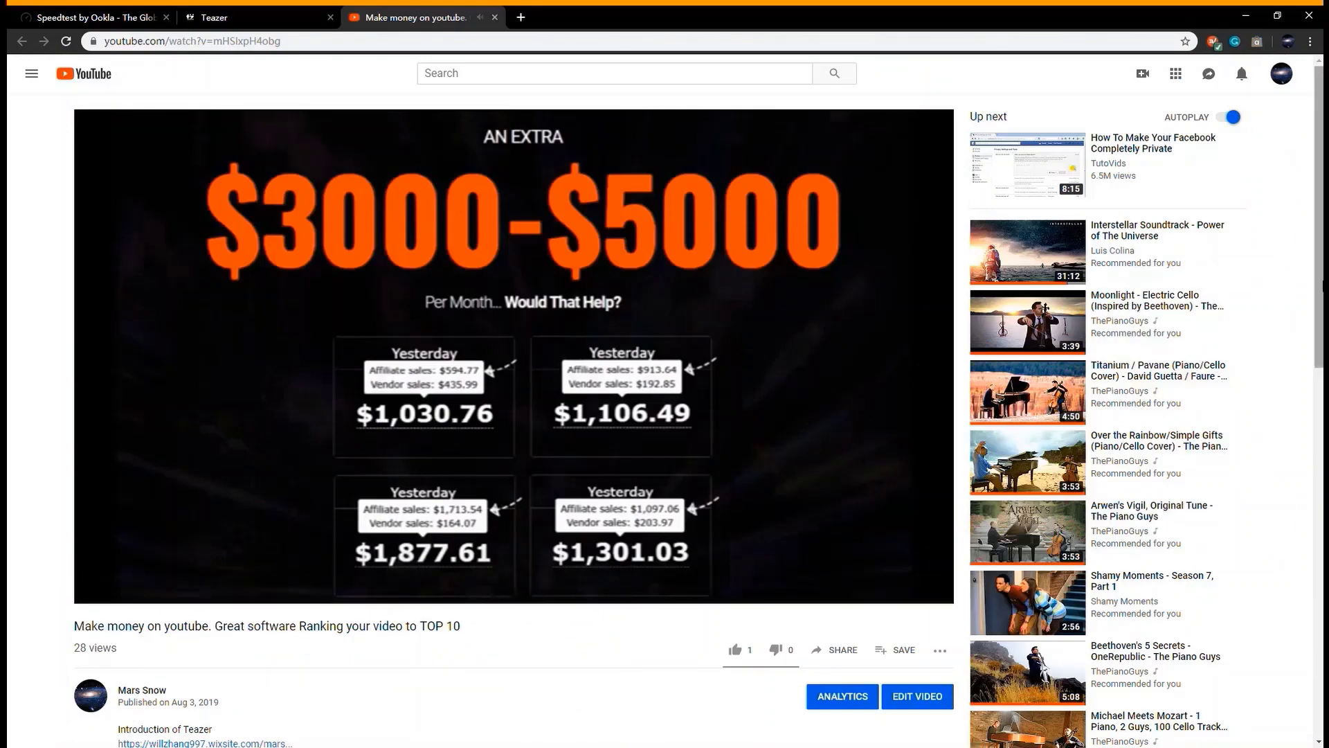
{"action": "scroll", "coordinate": [1322, 290], "scroll_direction": "down", "scroll_amount": 1}
{"action": "scroll", "coordinate": [1323, 280], "scroll_direction": "down", "scroll_amount": 1}
{"action": "scroll", "coordinate": [1323, 194], "scroll_direction": "up", "scroll_amount": 2}
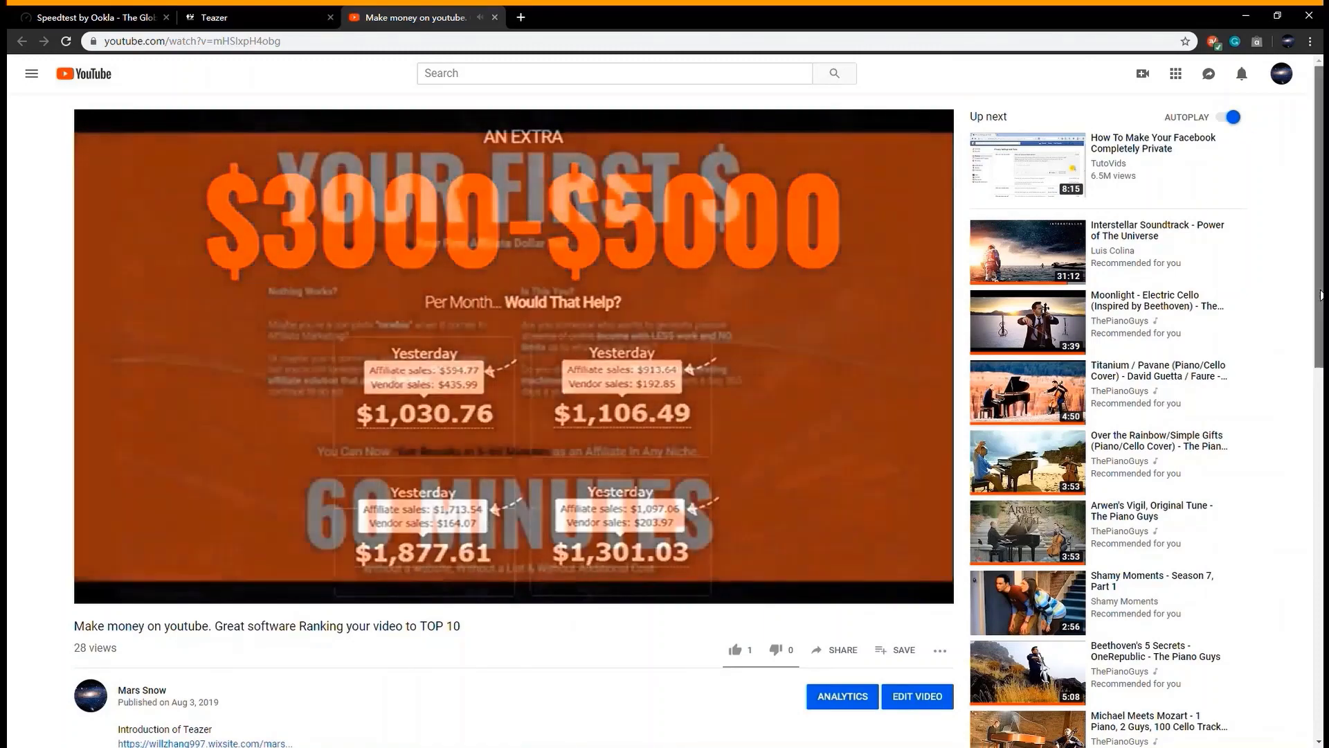
{"action": "scroll", "coordinate": [1322, 295], "scroll_direction": "down", "scroll_amount": 2}
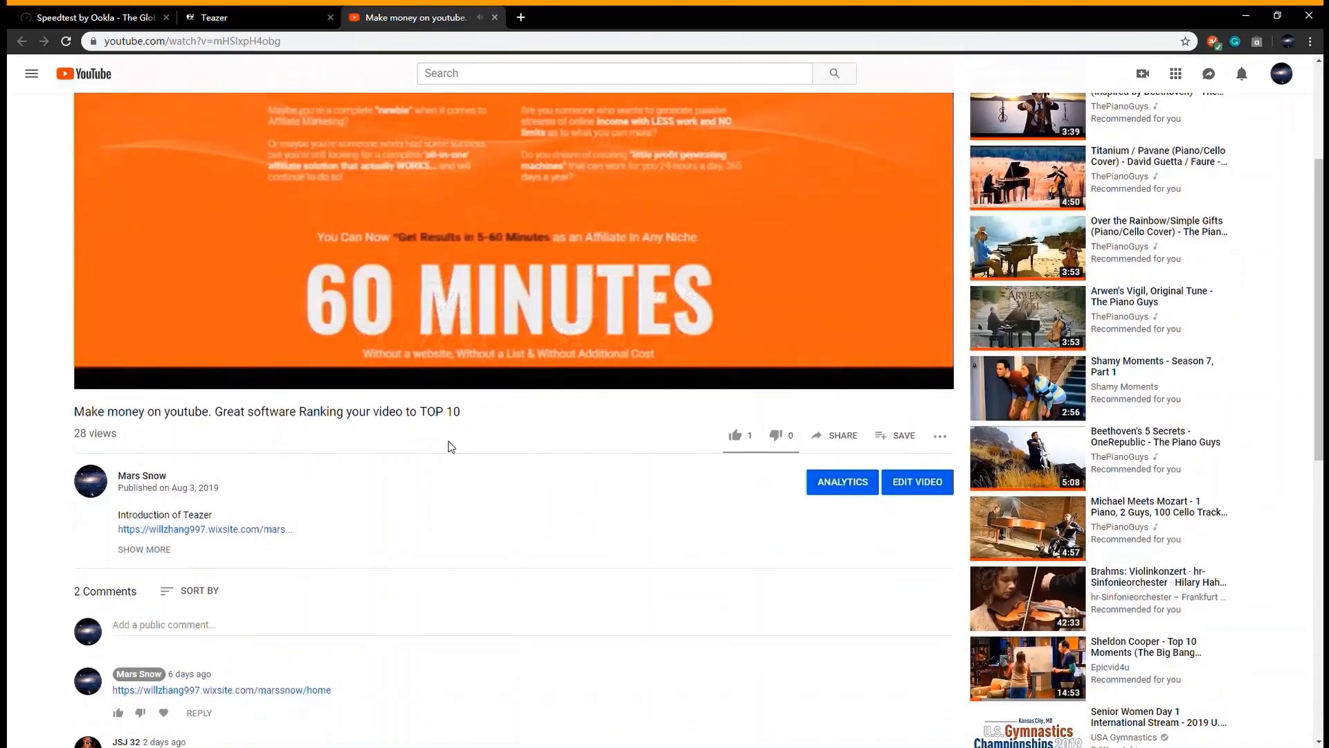
{"action": "left_click_drag", "start_coordinate": [216, 413], "coordinate": [458, 412]}
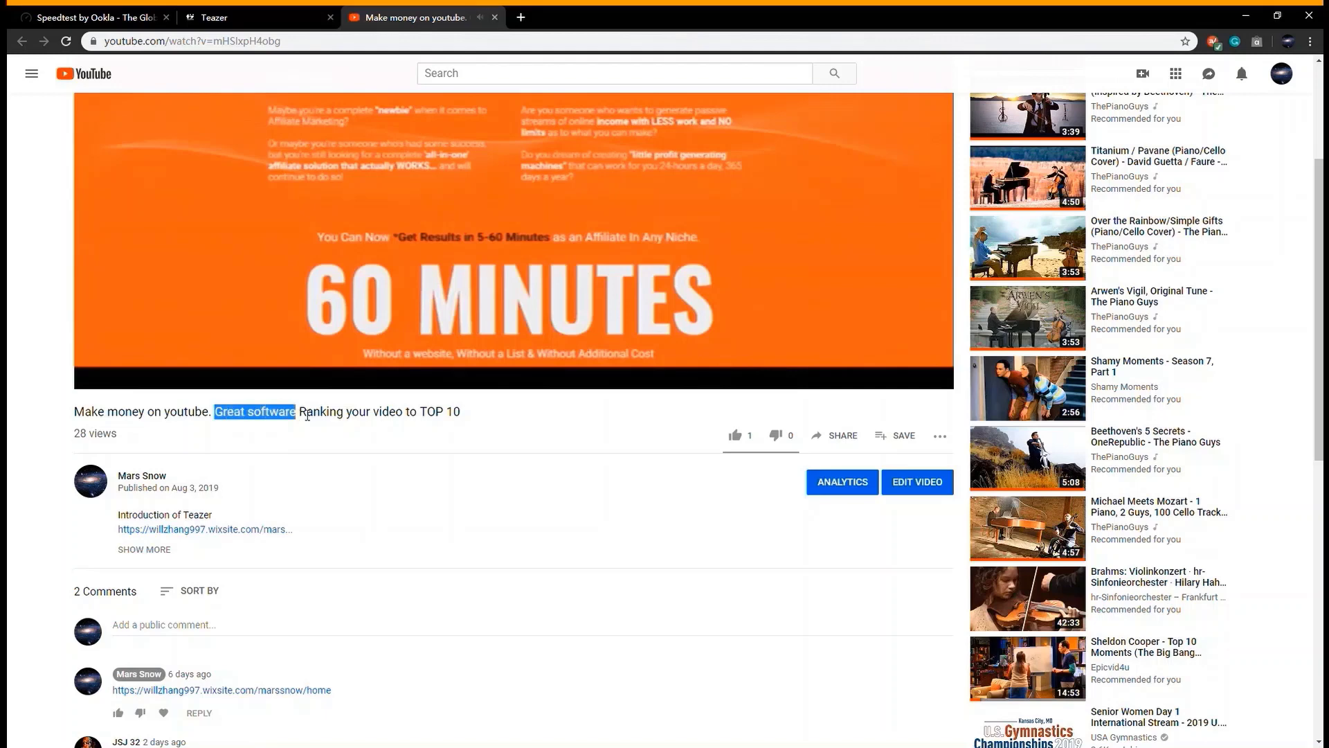
{"action": "left_click", "coordinate": [475, 412]}
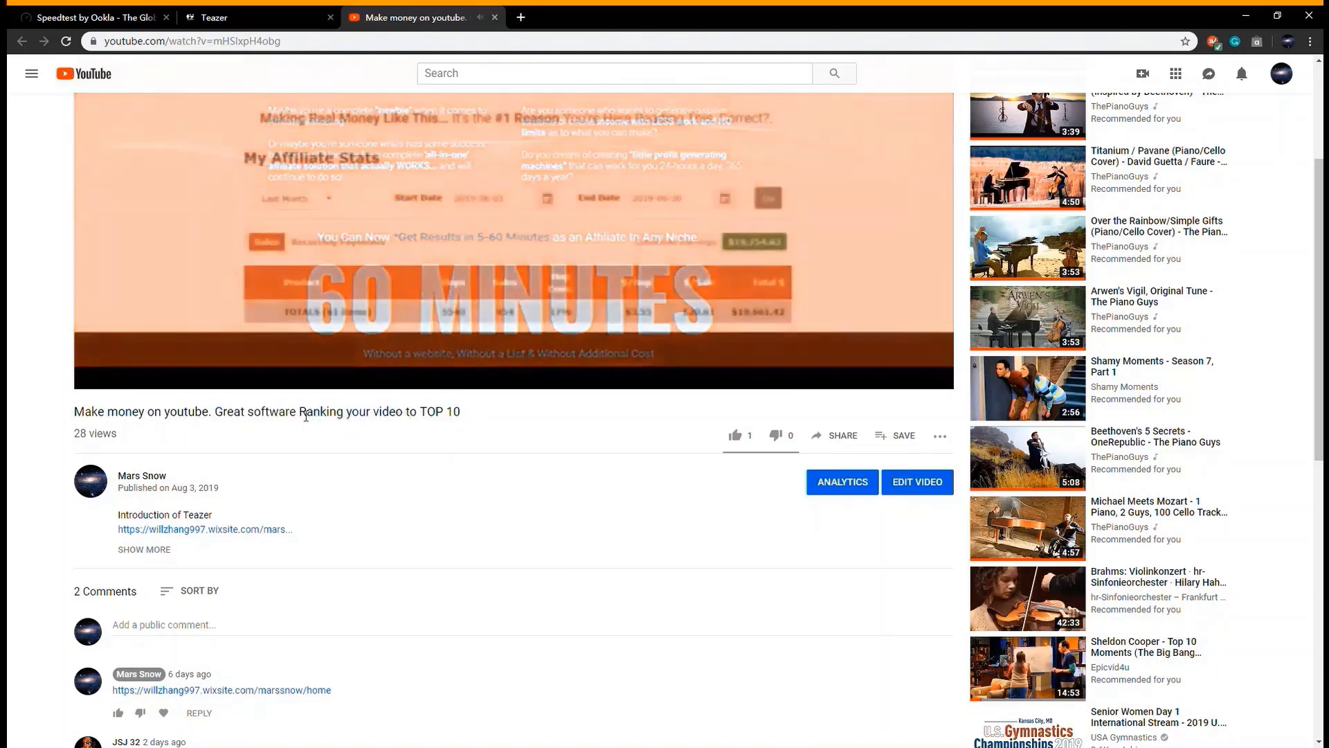
{"action": "left_click_drag", "start_coordinate": [300, 412], "coordinate": [401, 415]}
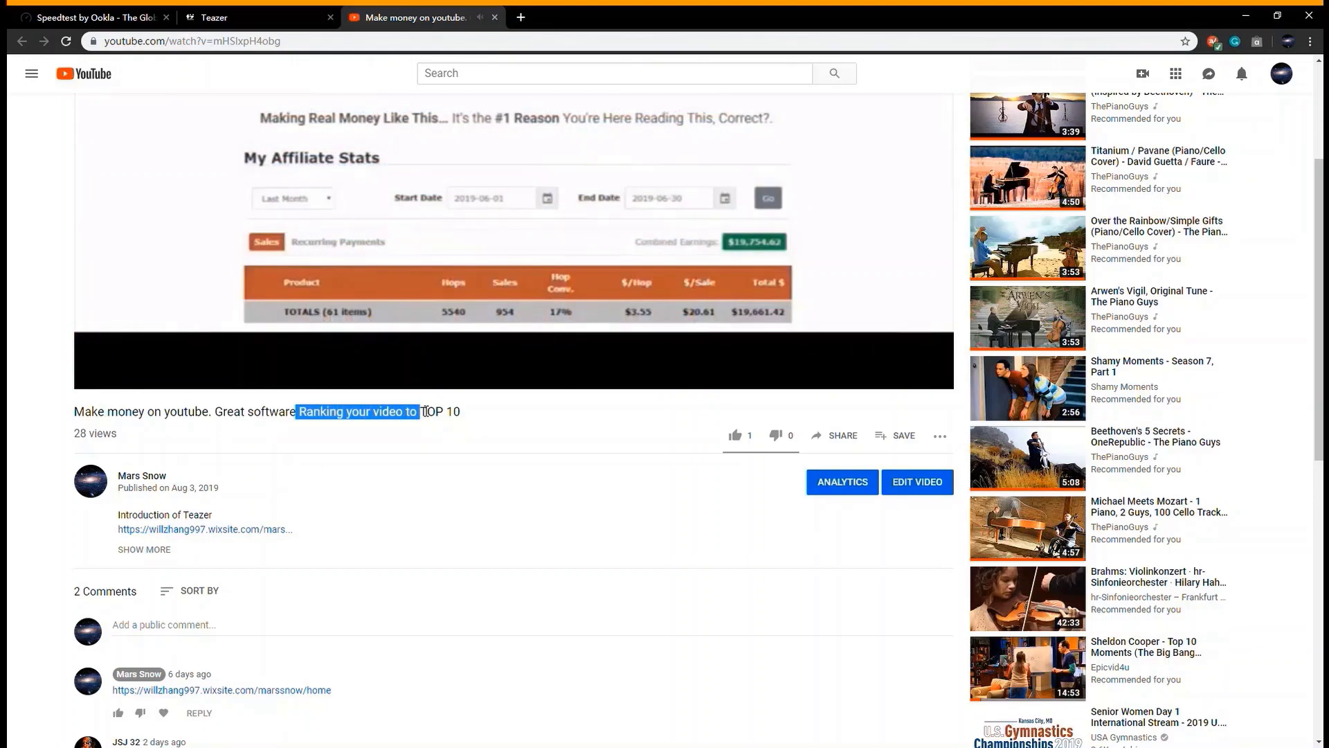
{"action": "left_click_drag", "start_coordinate": [425, 413], "coordinate": [477, 408]}
{"action": "key", "text": "ctrl+c"}
Search YouTube for the pasted phrase 'Ranking your video to TOP 10'.
{"action": "left_click", "coordinate": [272, 15]}
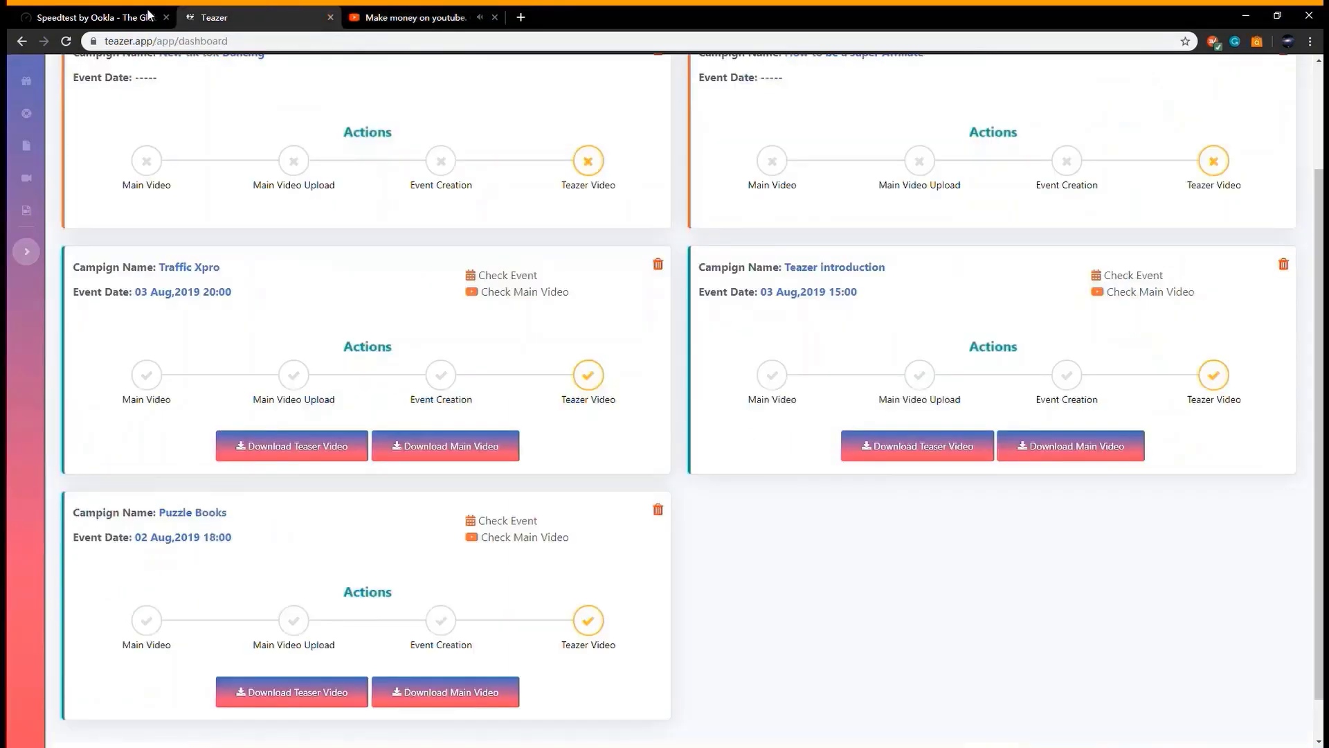
{"action": "left_click", "coordinate": [475, 18]}
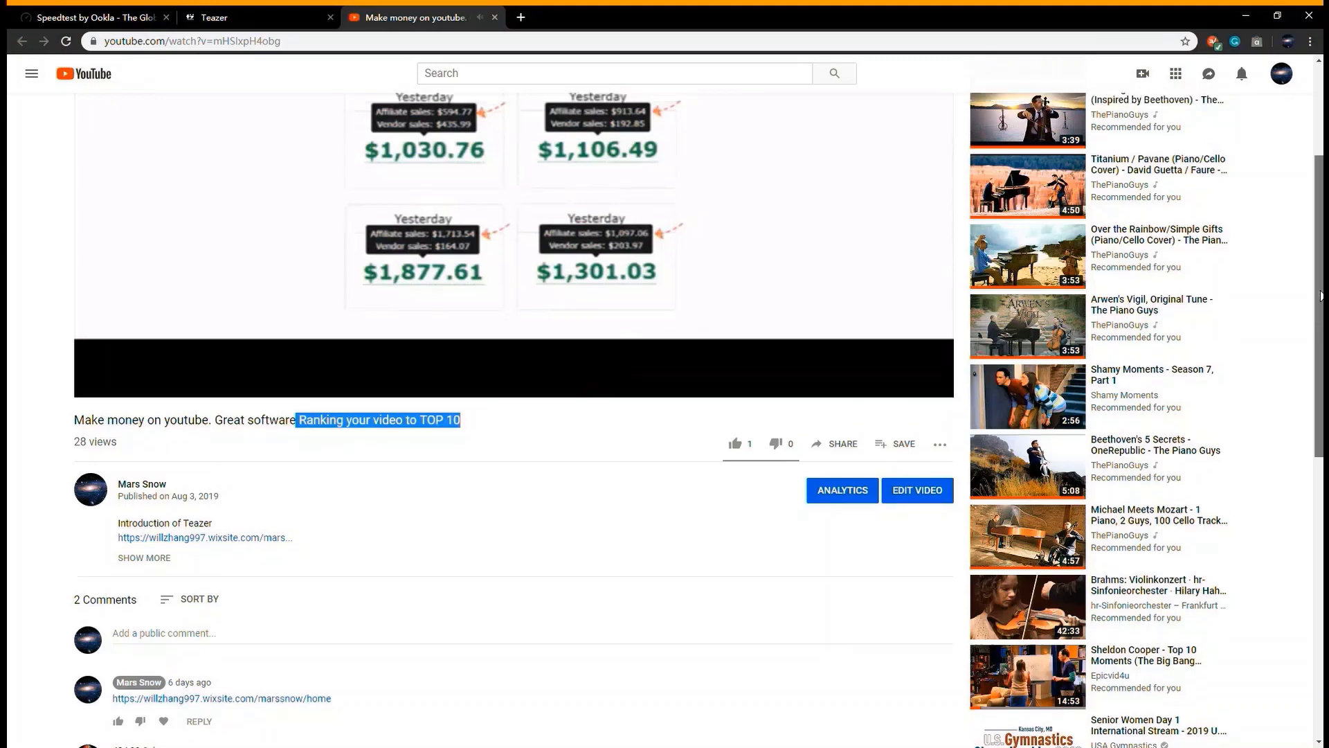
{"action": "scroll", "coordinate": [1280, 330], "scroll_direction": "up", "scroll_amount": 2}
{"action": "left_click", "coordinate": [760, 76]}
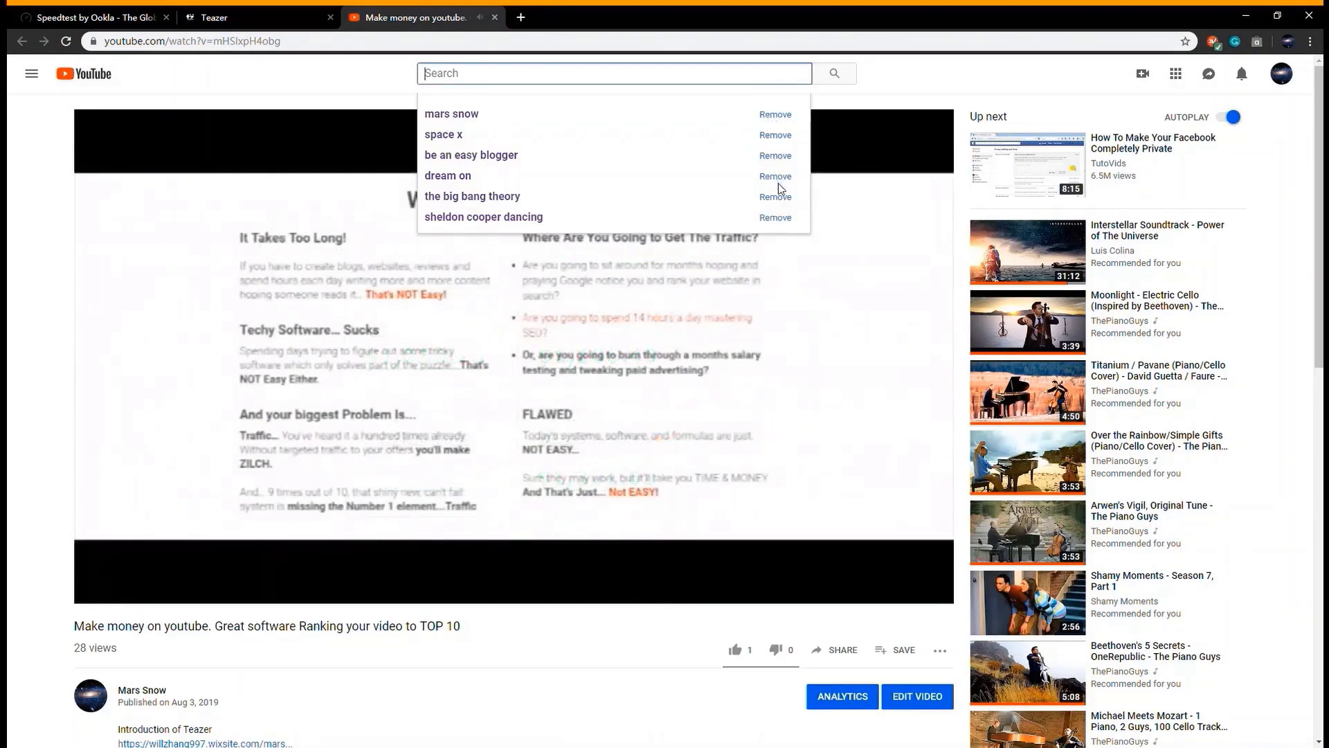
{"action": "key", "text": "ctrl+v"}
{"action": "left_click", "coordinate": [833, 73]}
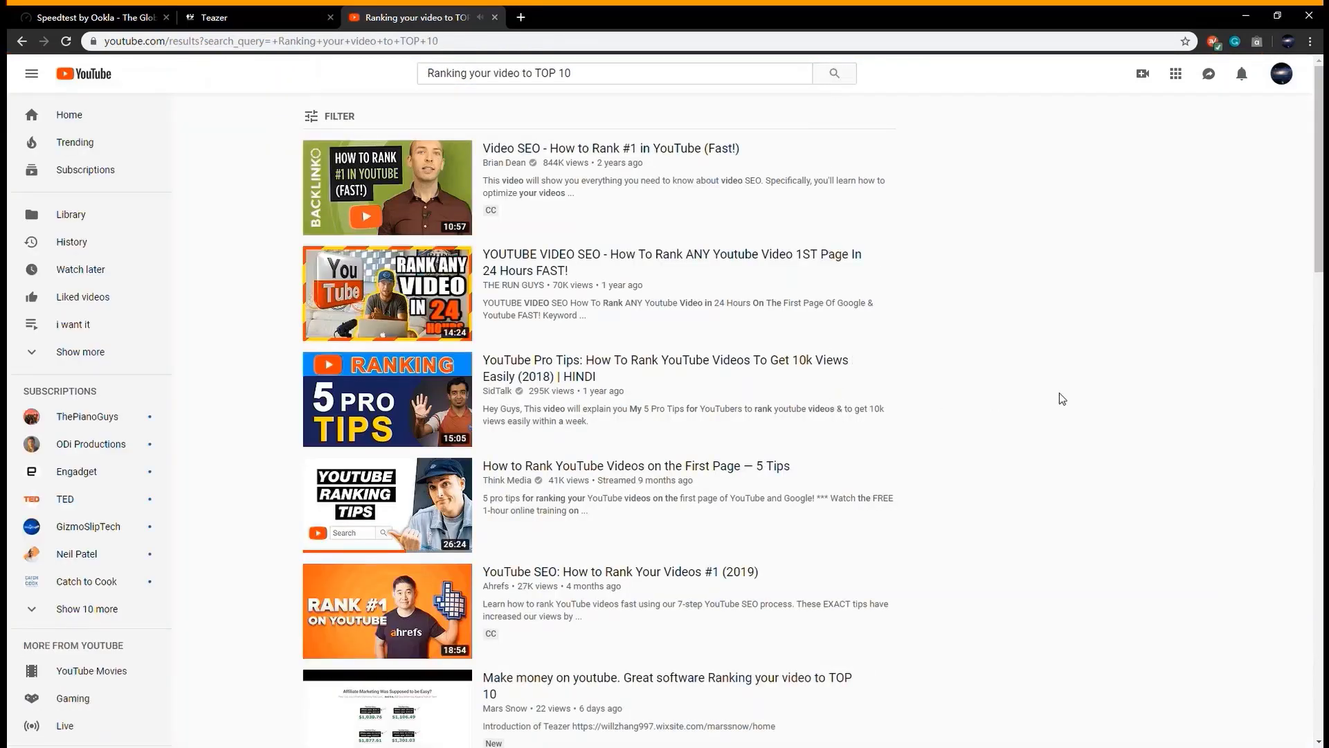
Scroll down the results past the sixth-ranked 'Make money on youtube' video.
{"action": "left_click", "coordinate": [1317, 742]}
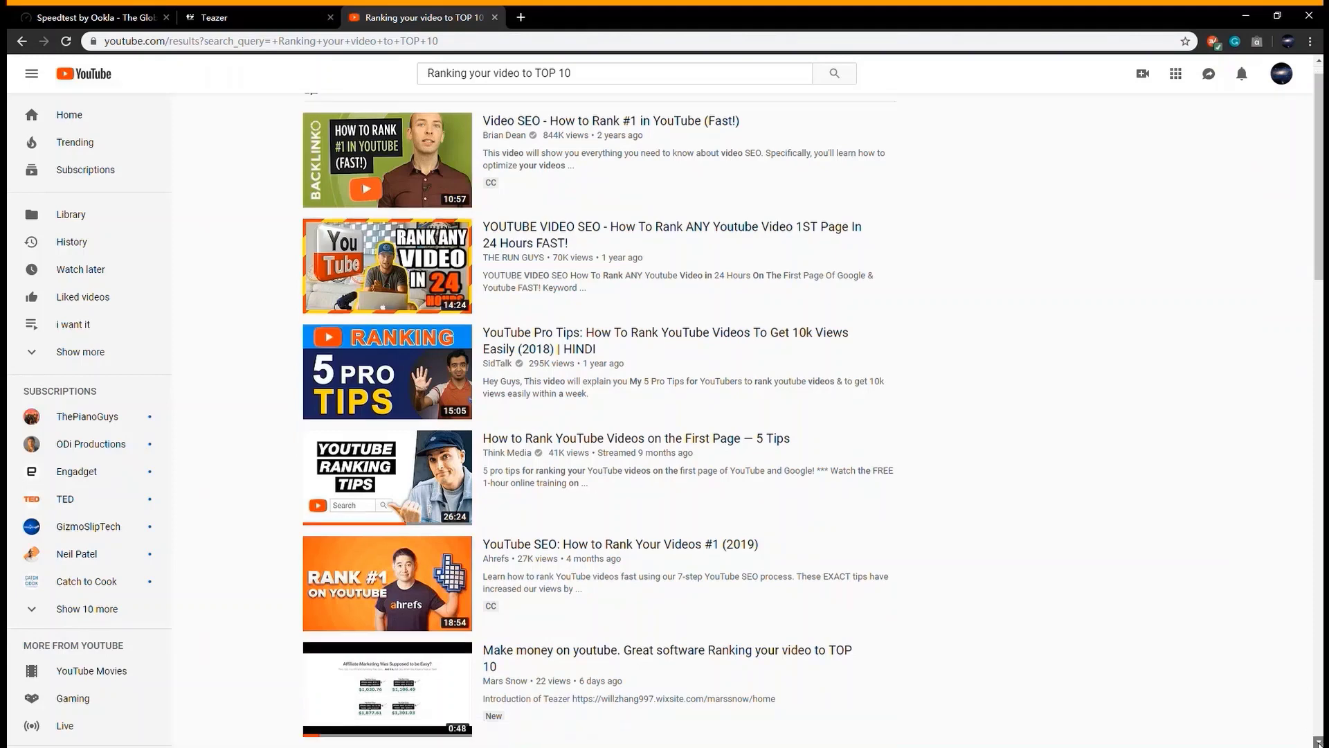
{"action": "left_click", "coordinate": [1317, 742]}
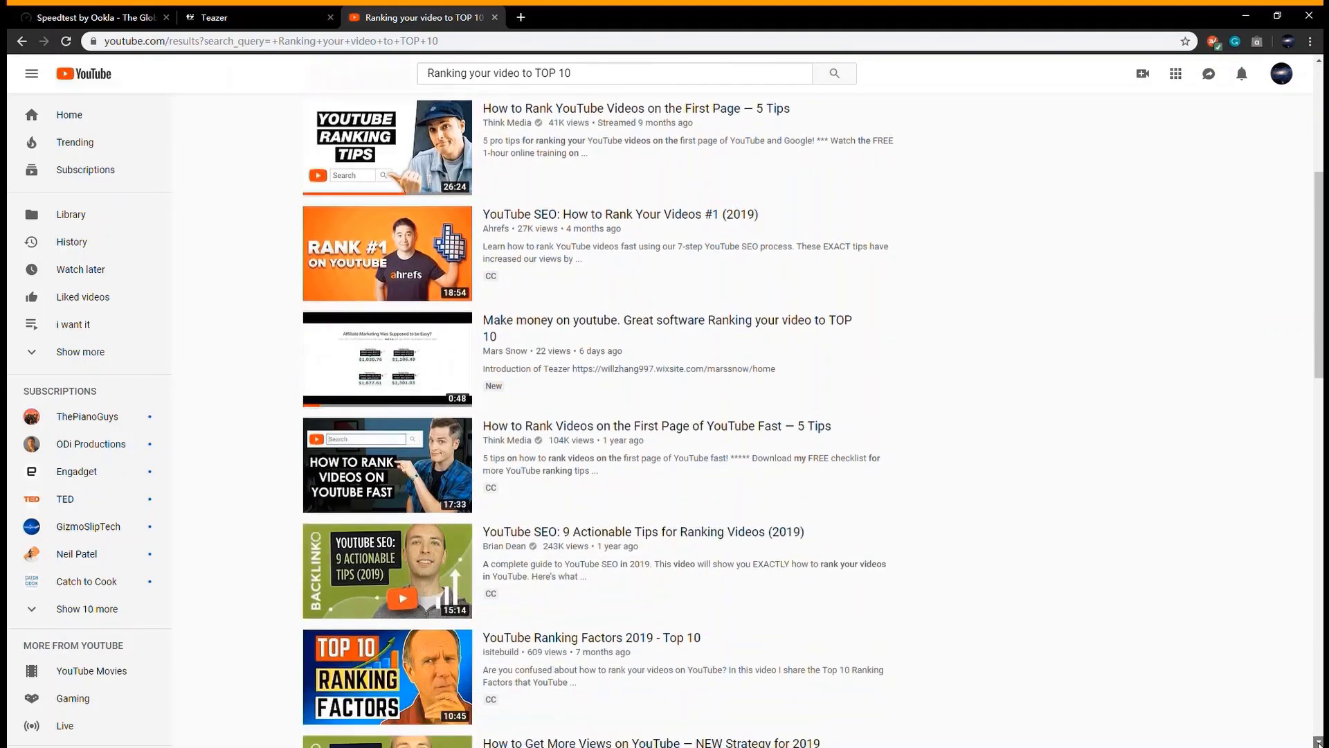